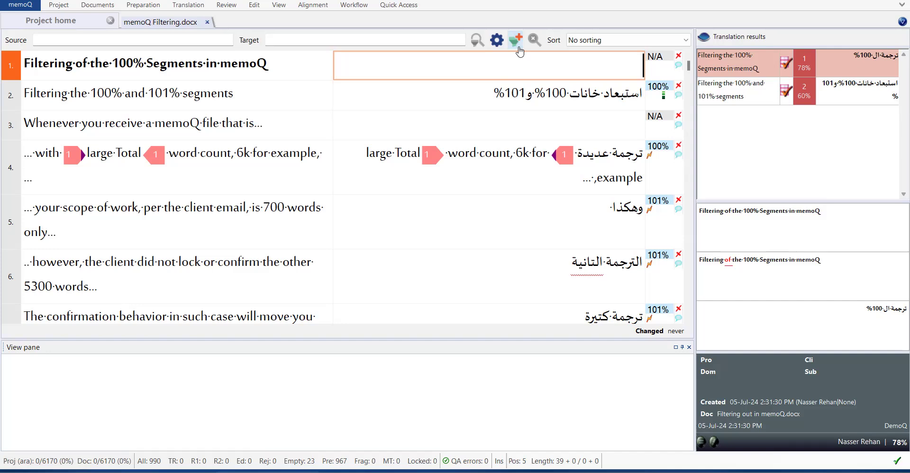
# - Filter the document to segments with a match rate of 100 to 101%, including both locked and unlocked rows
pyautogui.click(519, 48)
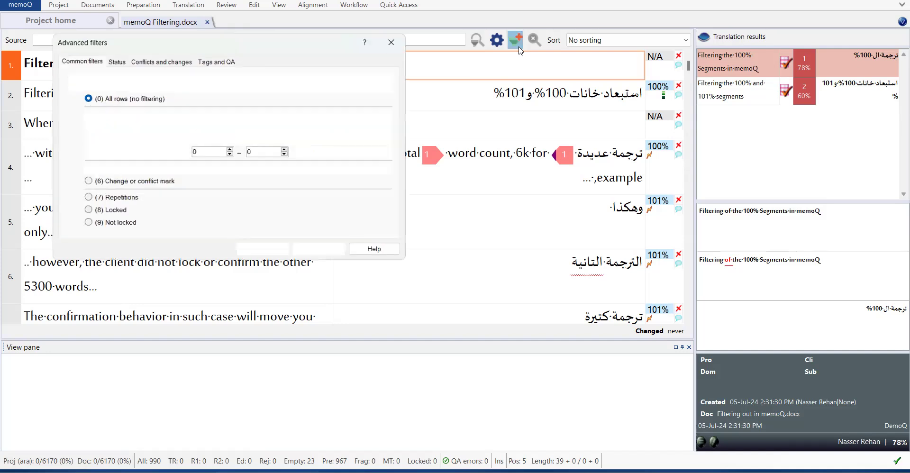
pyautogui.click(118, 61)
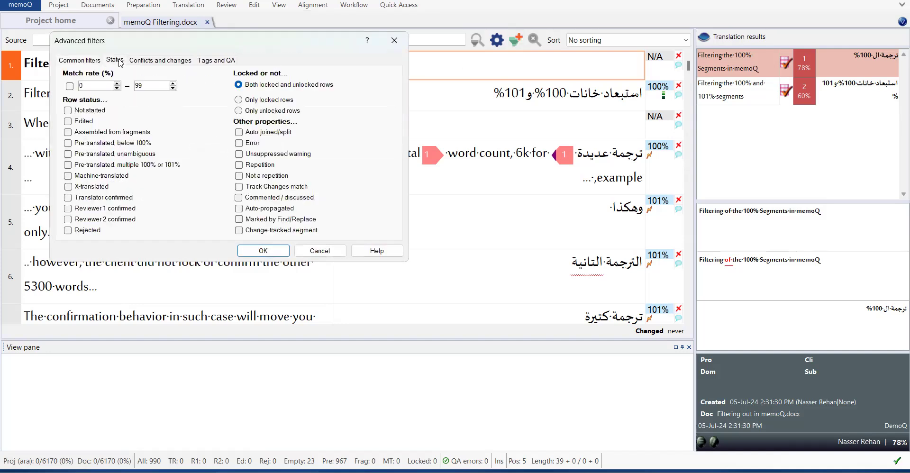
pyautogui.click(70, 87)
pyautogui.click(81, 85)
pyautogui.write('10')
pyautogui.press('Tab')
pyautogui.write('100')
pyautogui.press('BackSpace')
pyautogui.write('1')
pyautogui.click(238, 100)
pyautogui.click(238, 110)
pyautogui.click(239, 85)
pyautogui.click(266, 251)
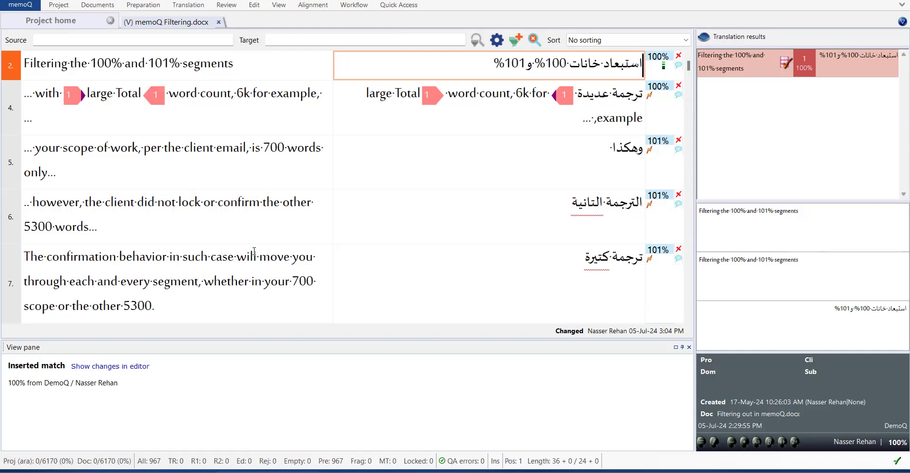
# - Confirm all the filtered segments at once and remove the filter to show the whole document
pyautogui.hotkey('ctrl', 'a')
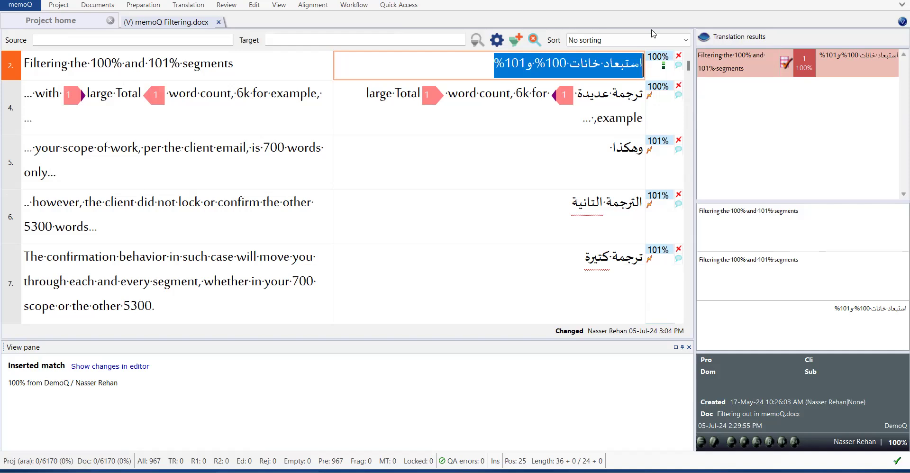
pyautogui.moveTo(689, 66); pyautogui.dragTo(689, 309)
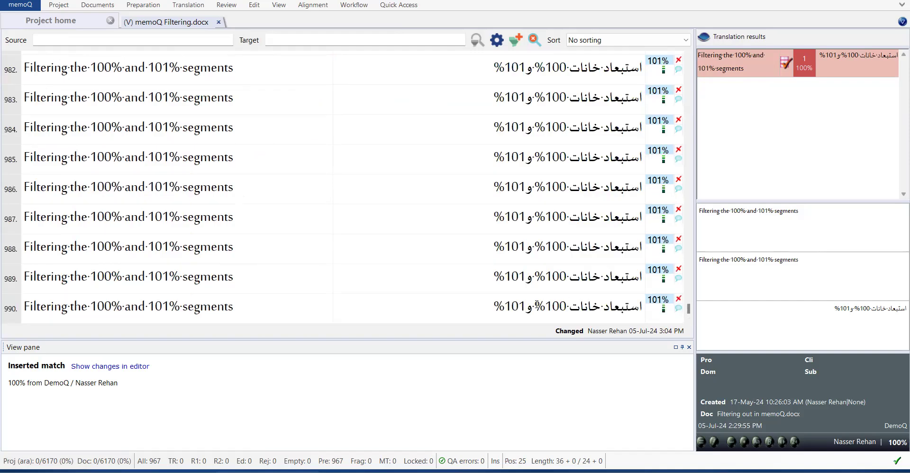
pyautogui.hotkey('ctrl', 'a')
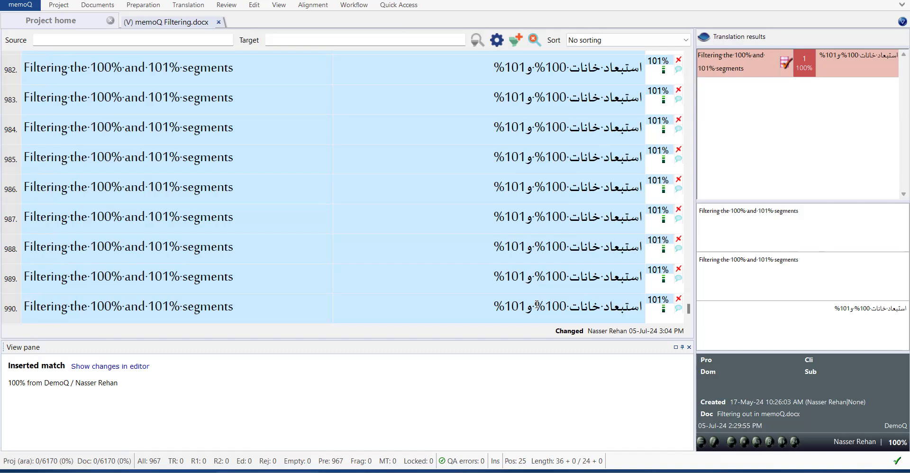
pyautogui.hotkey('ctrl', 'Return')
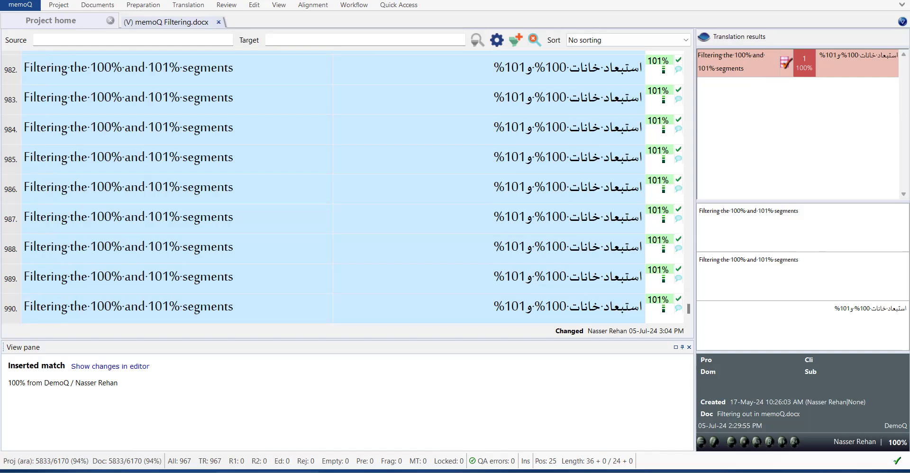
pyautogui.click(535, 44)
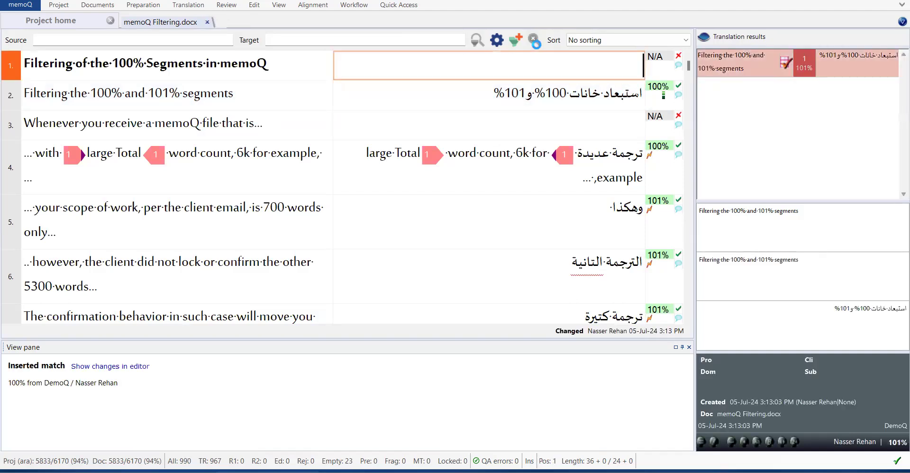
pyautogui.press('Up')
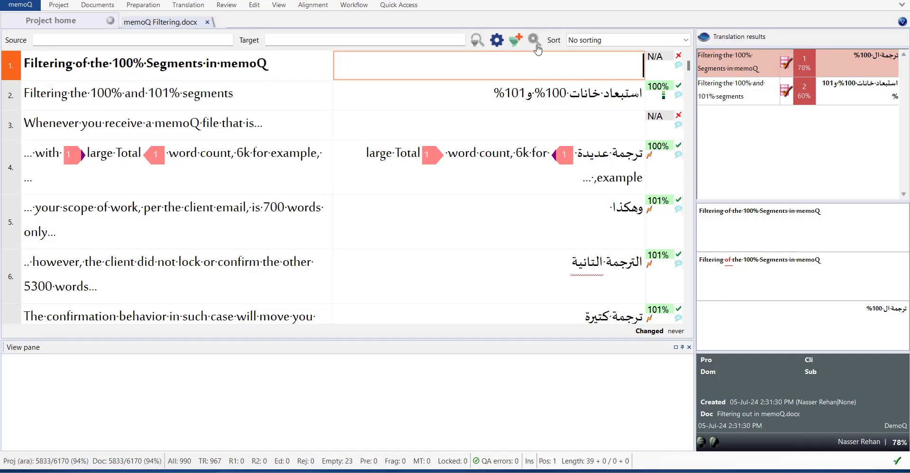
# - Apply Go To Next settings that jump down after confirmation, based on the filter, to rows not confirmed in any role
pyautogui.click(254, 6)
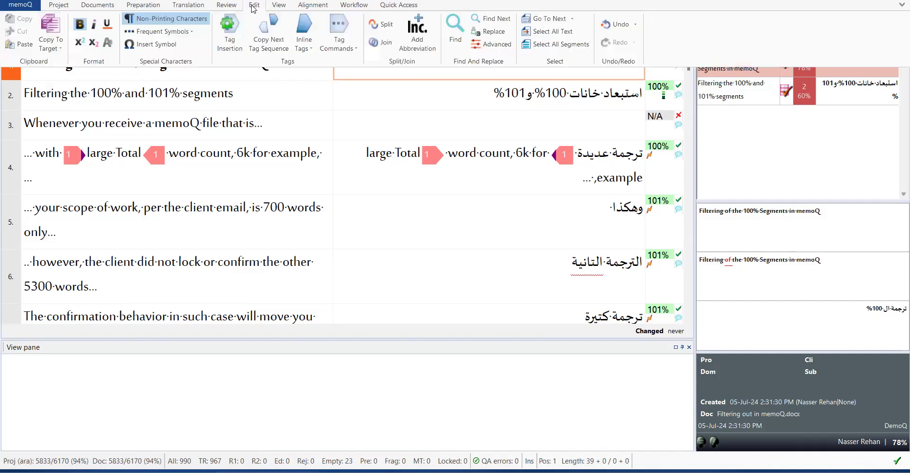
pyautogui.click(572, 19)
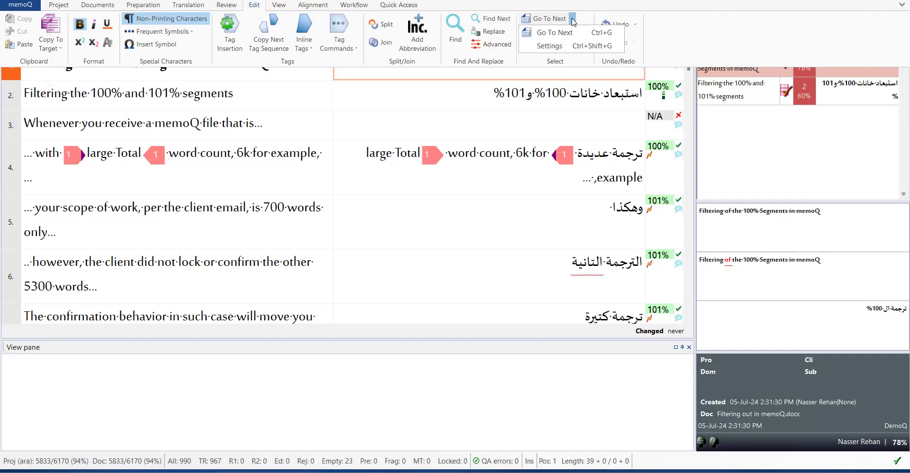
pyautogui.click(582, 46)
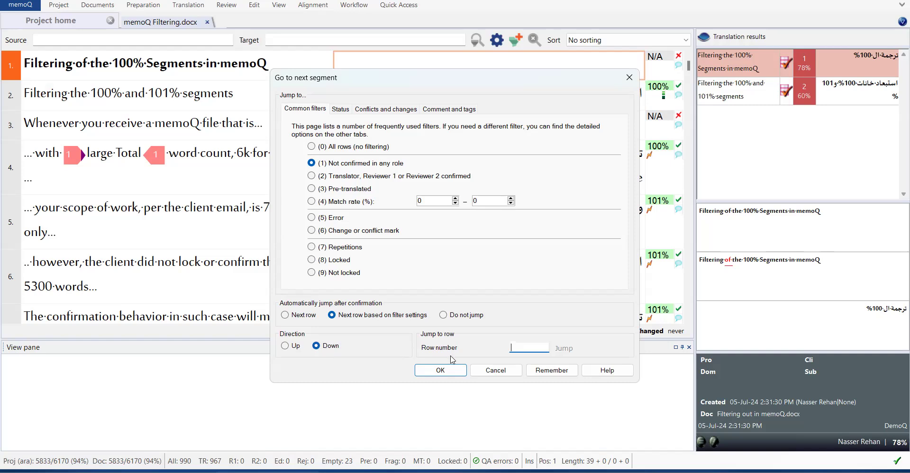
pyautogui.click(453, 370)
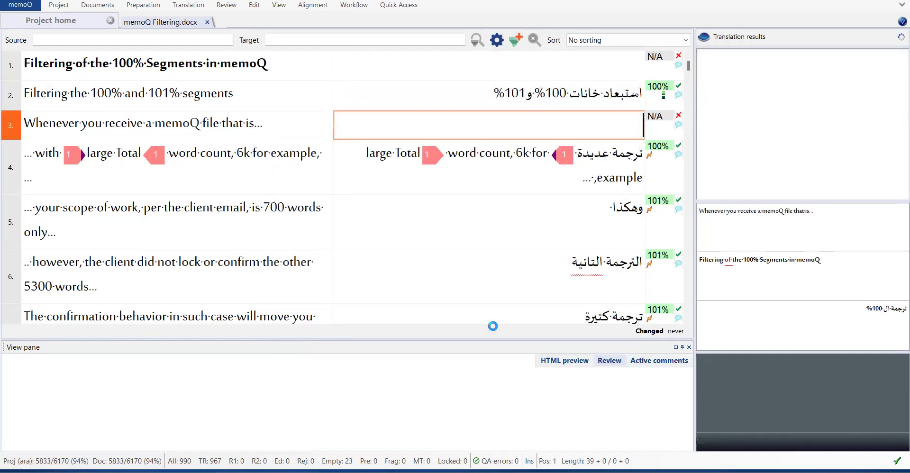
# - Translate segment 1 as "استبعاد خانات 100% في ميموكيو" and confirm it
pyautogui.click(626, 67)
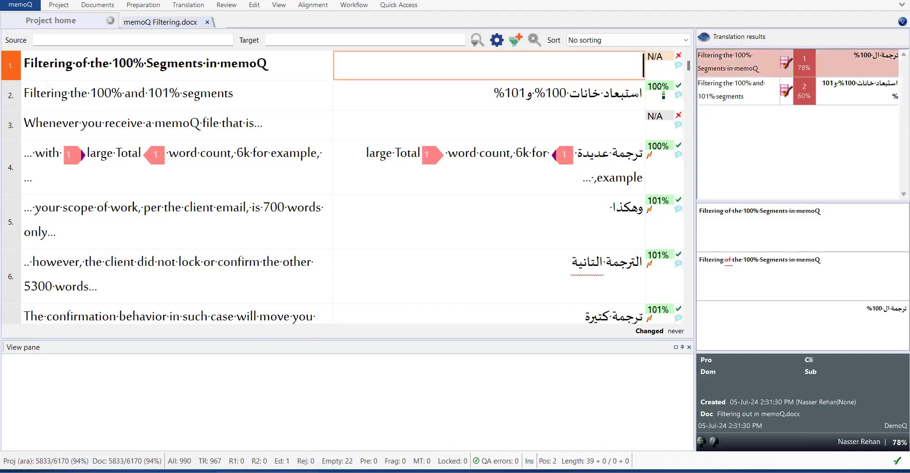
pyautogui.write('استبعا')
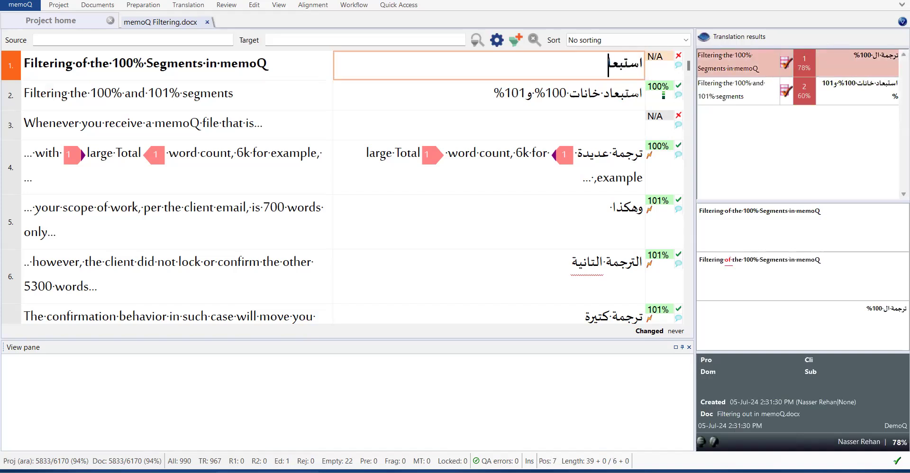
pyautogui.write('د خانات')
pyautogui.press('ctrl')
pyautogui.press('Return')
pyautogui.write('في ')
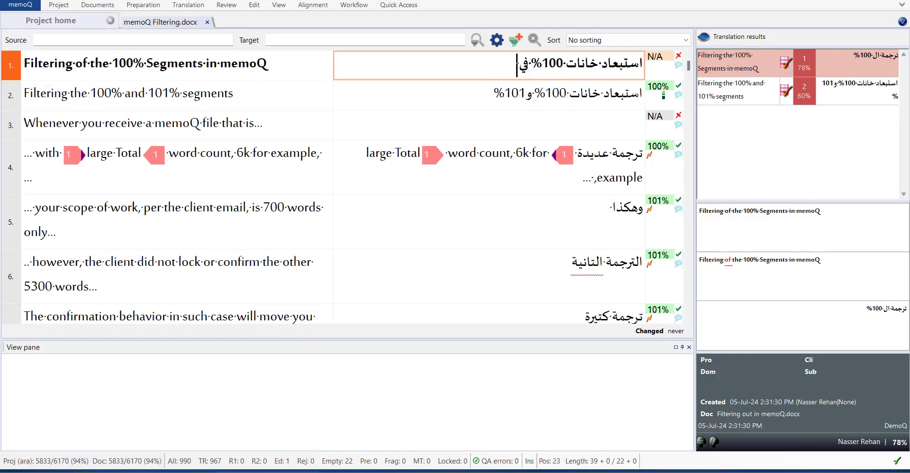
pyautogui.write('ميموكيو')
pyautogui.hotkey('ctrl', 'Return')
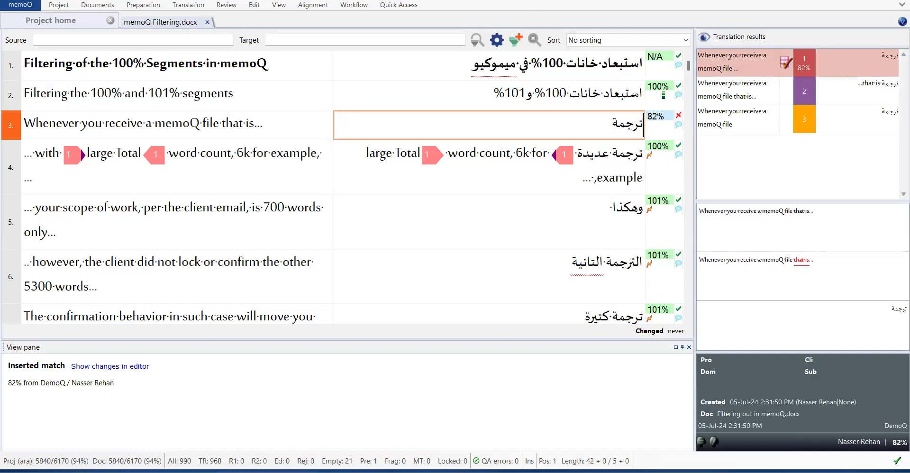
# - Confirm segment 3, and extend the translation of segment 9 with "وتوحيد المصطلحات" and confirm it
pyautogui.hotkey('ctrl', 'Return')
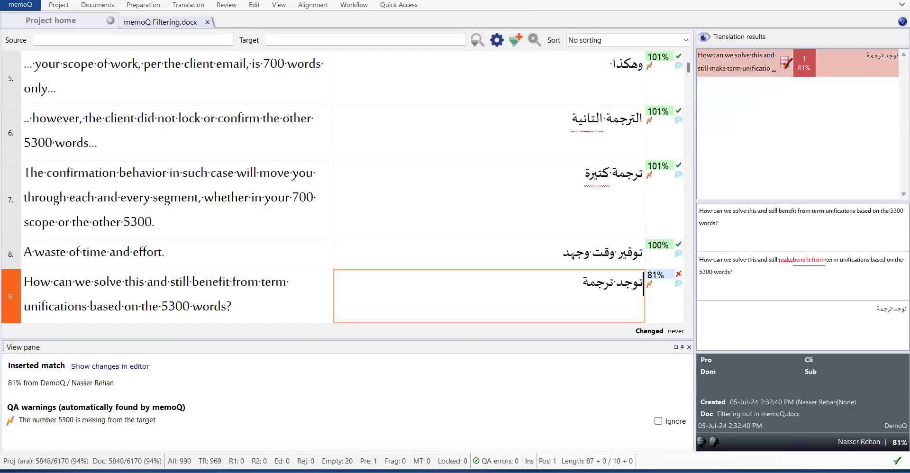
pyautogui.click(614, 283)
pyautogui.press('End')
pyautogui.write('وتوحيد')
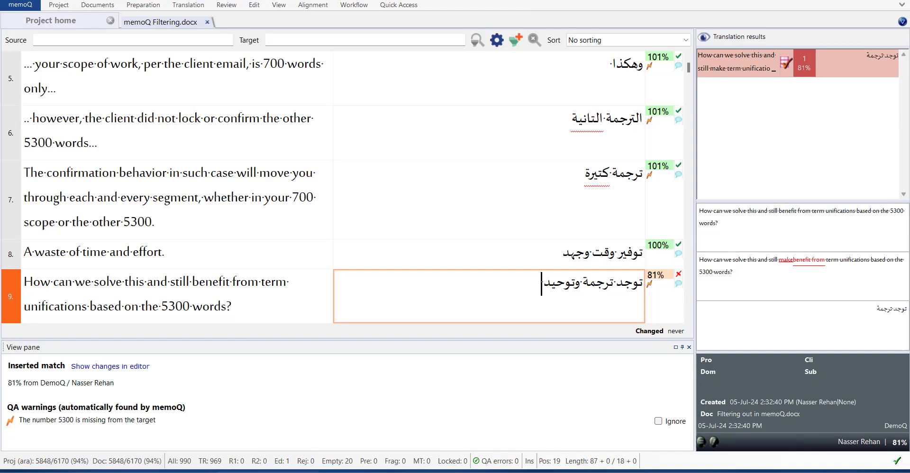
pyautogui.write('المصطلحات')
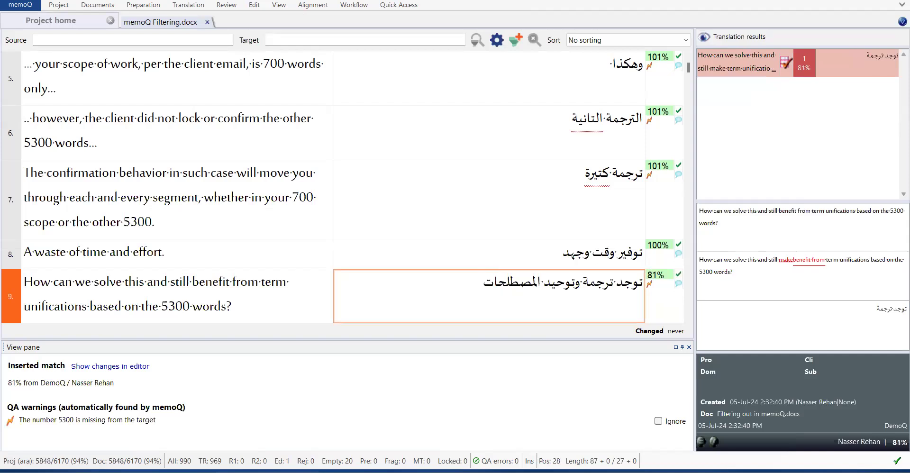
pyautogui.hotkey('ctrl', 'Return')
# - Copy the source of segment 19 to its target and look up "term unifications" in the concordance
pyautogui.press('ctrl+Insert')
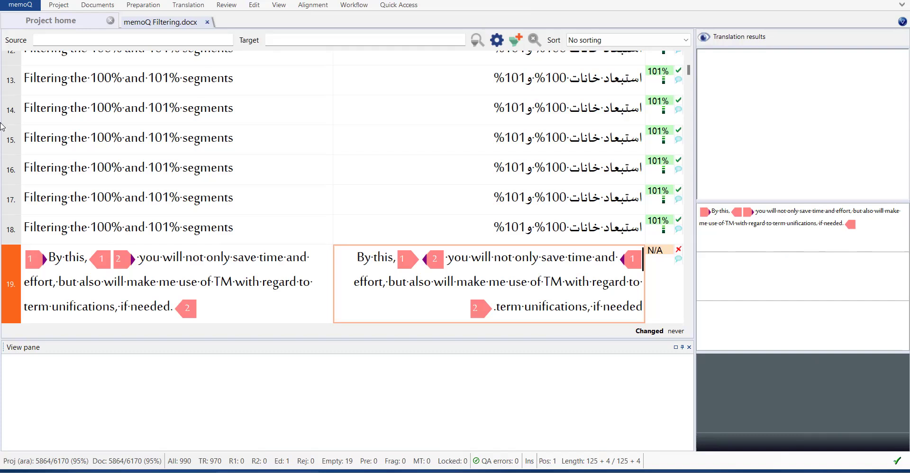
pyautogui.click(35, 307)
pyautogui.press('Left')
pyautogui.press('Left')
pyautogui.hotkey('ctrl', 'shift', 'Right')
pyautogui.hotkey('ctrl', 'shift', 'Right')
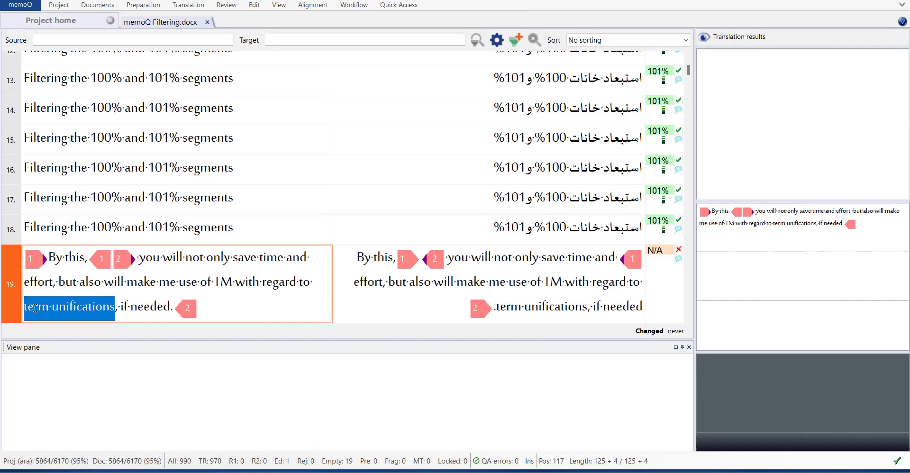
pyautogui.hotkey('ctrl', 'k')
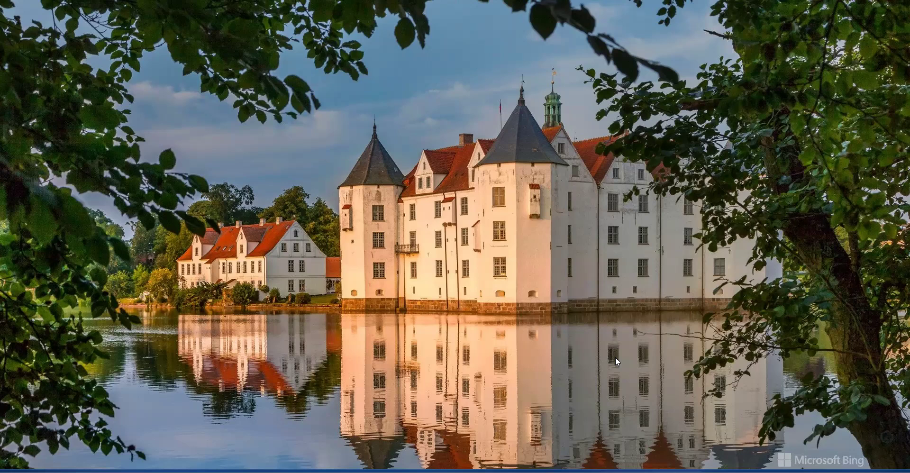
pyautogui.rightClick(759, 261)
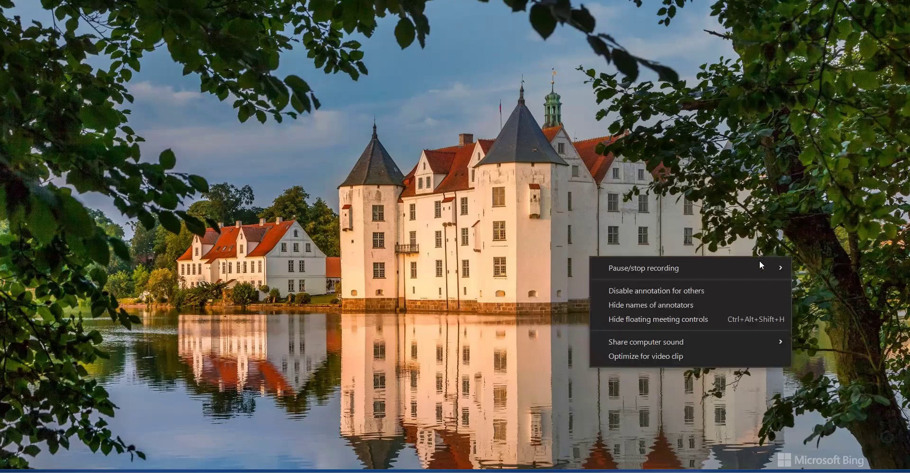